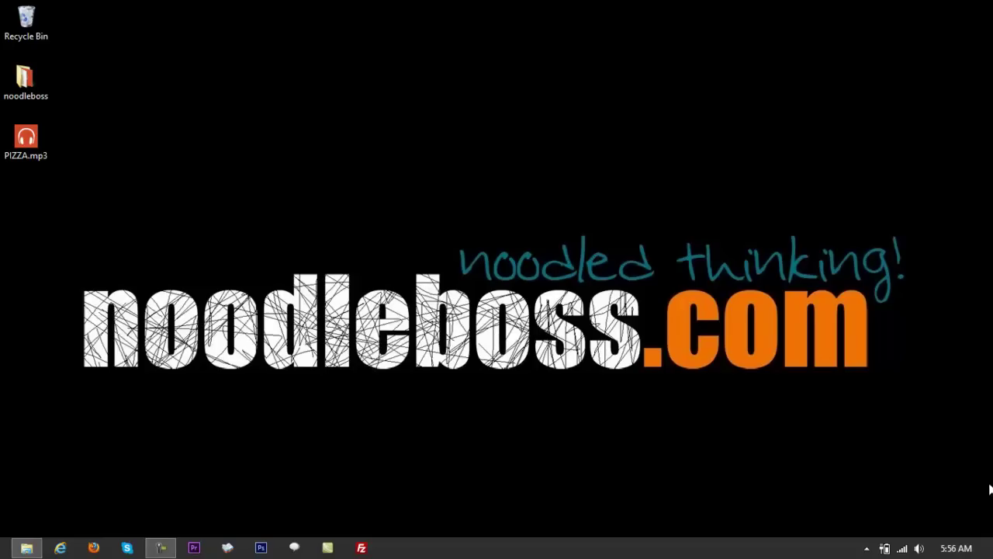
Launch Adobe Audition CS6 and open a File Explorer window on the Desktop showing PIZZA.mp3.
click(15, 543)
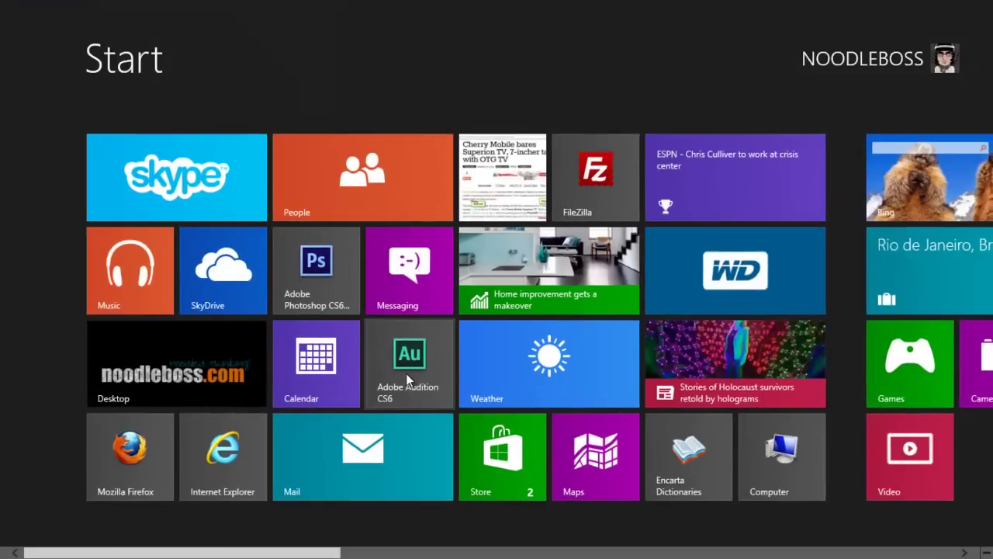
click(406, 374)
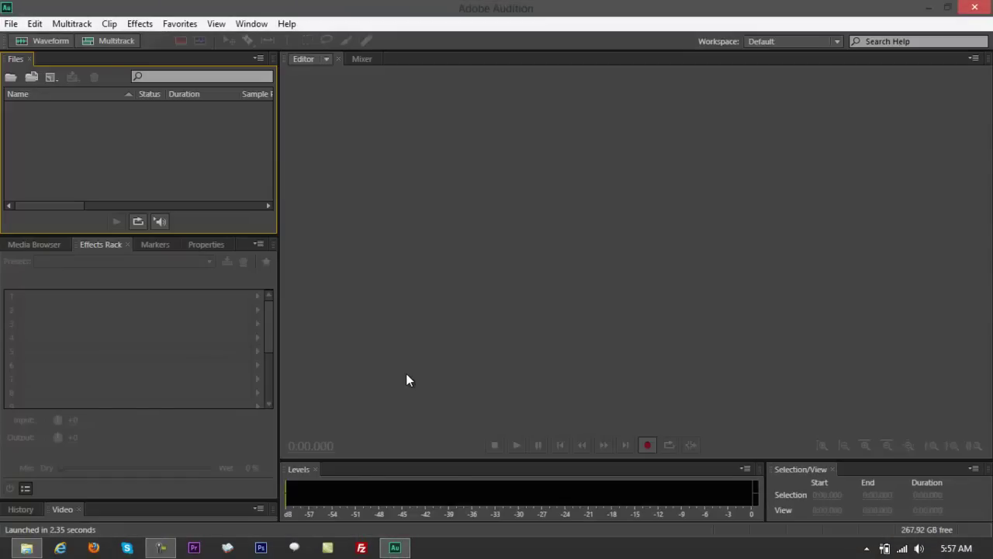
click(26, 548)
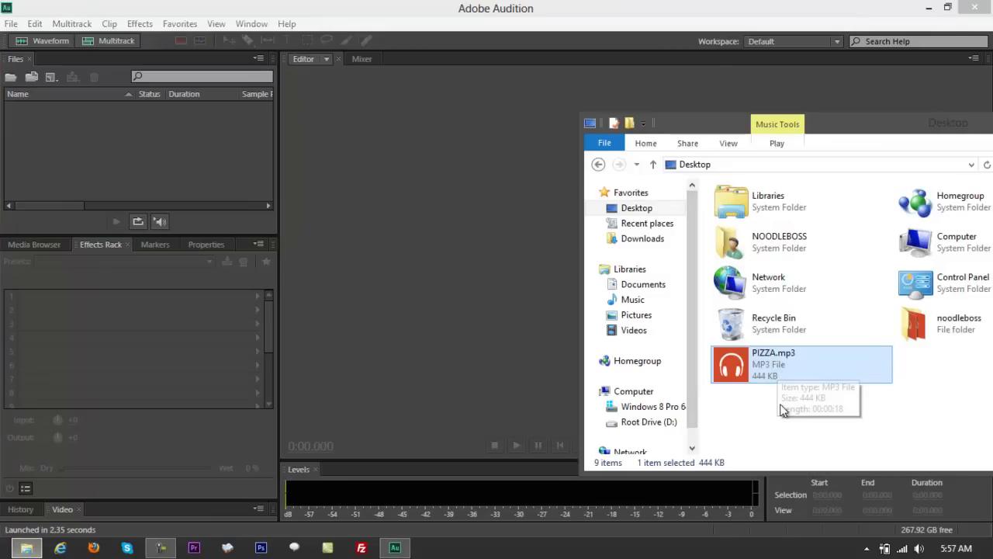
click(782, 411)
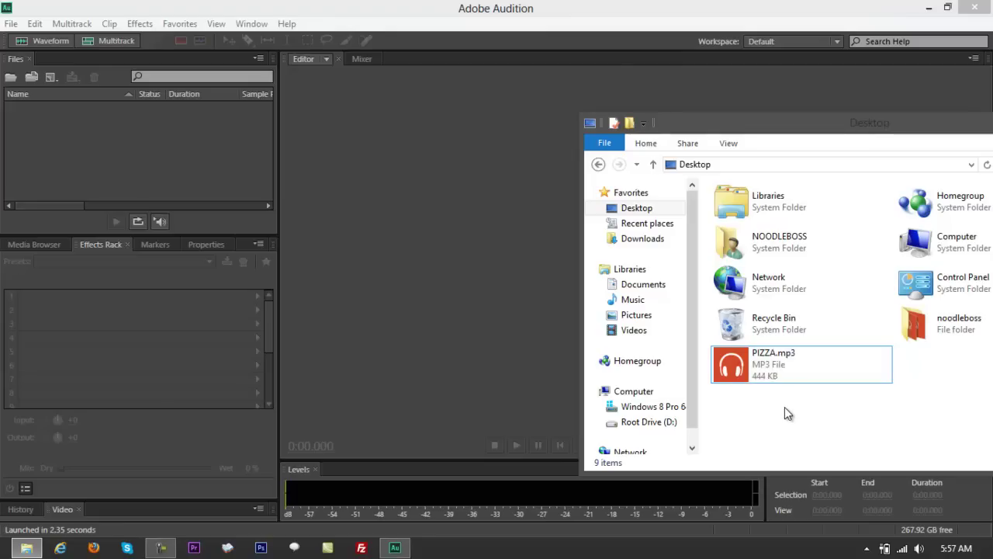
Create a new 44100 Hz, 32-bit float stereo audio file named MONOEDIT.
click(149, 8)
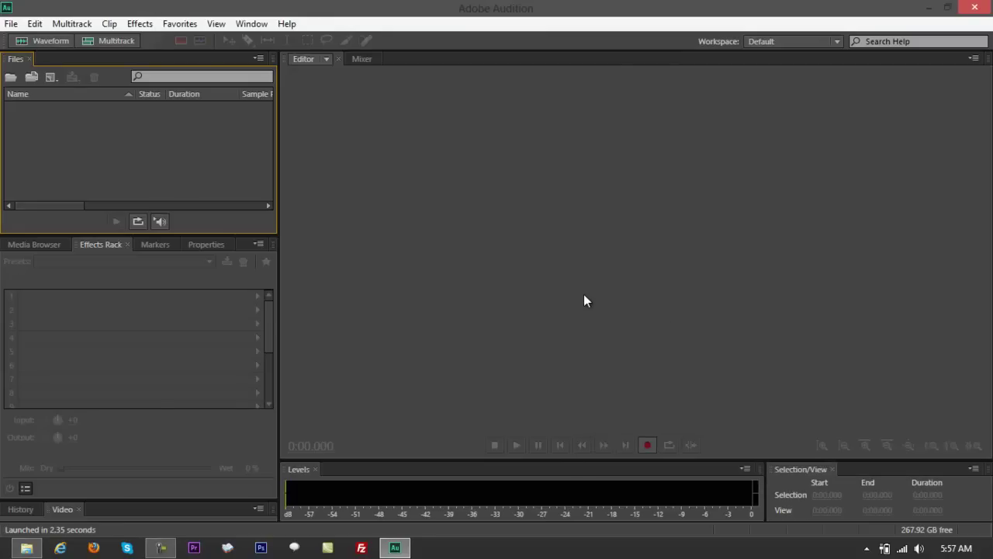
click(39, 44)
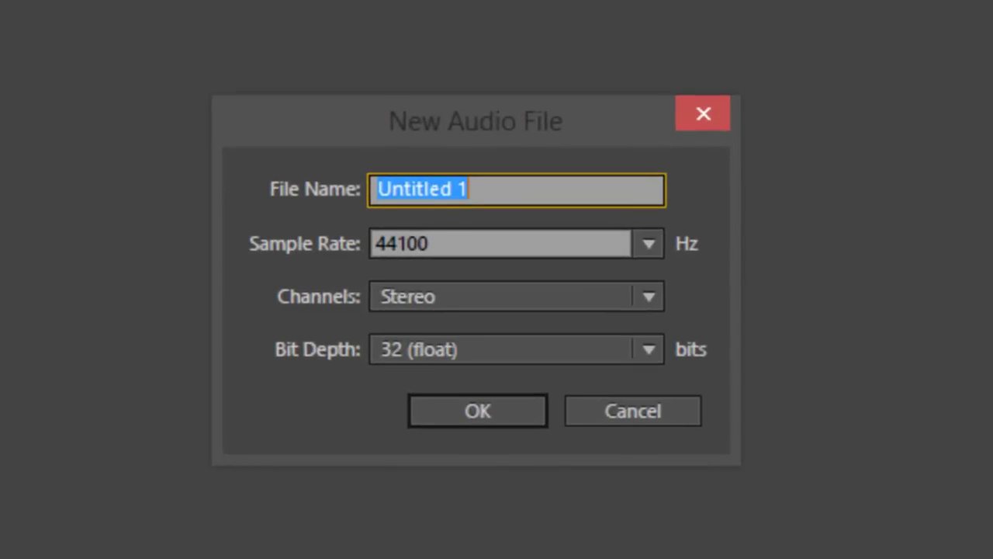
text(MONOED)
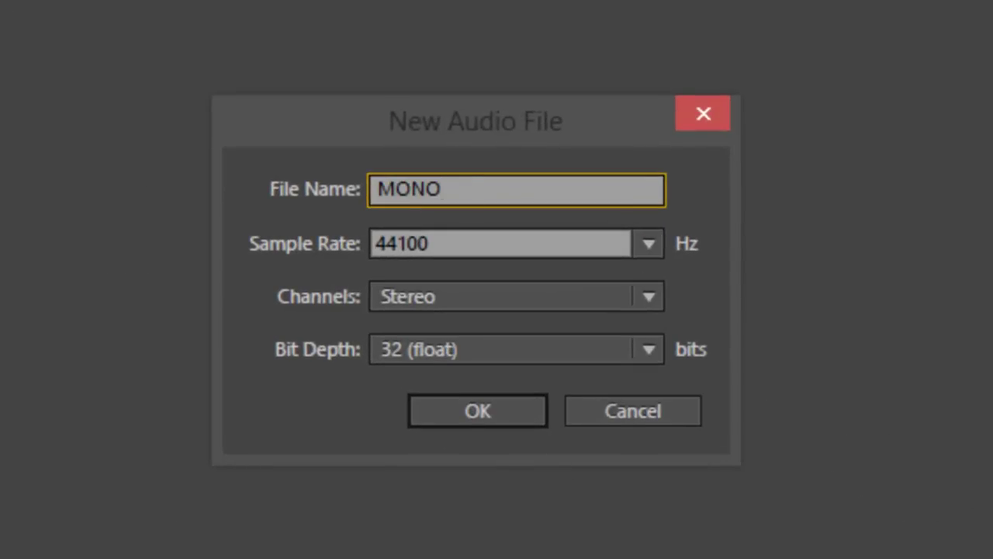
text(IT)
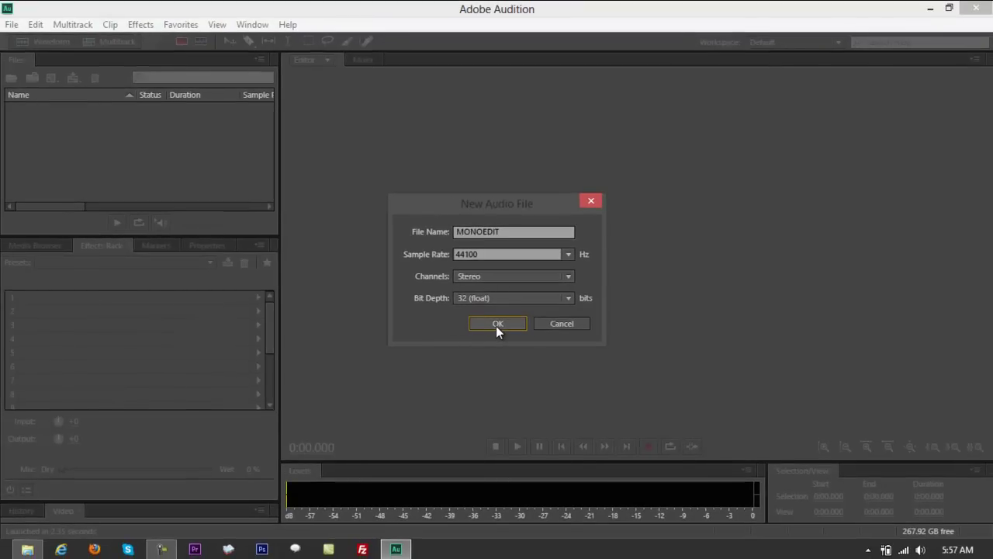
click(497, 327)
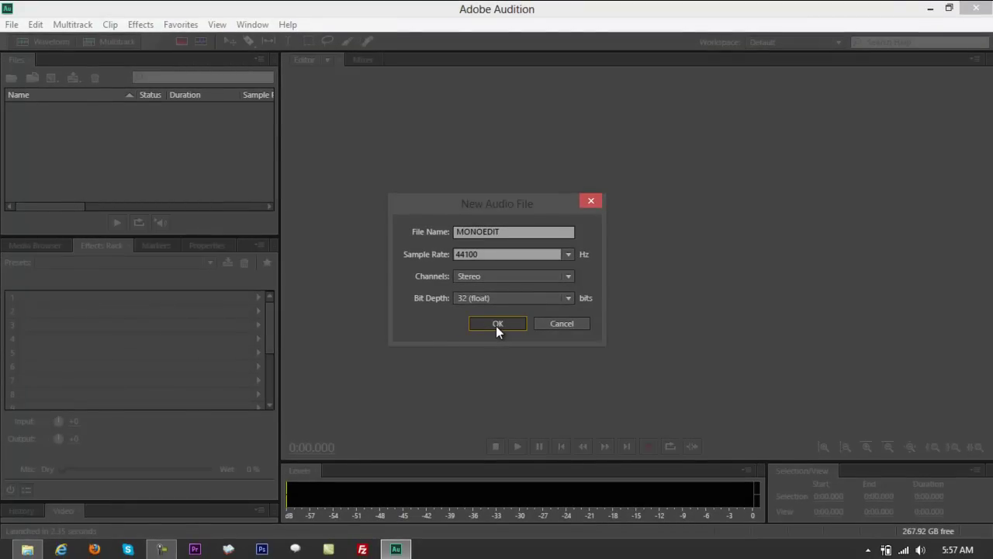
Drag PIZZA.mp3 from the Desktop folder into Audition's editor to load its 18.685-second stereo waveform.
click(29, 549)
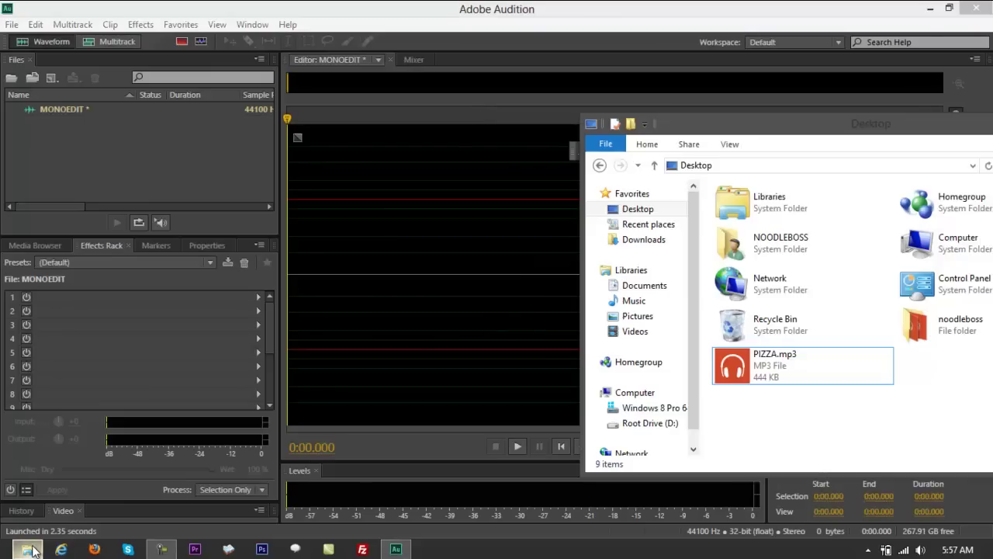
click(814, 363)
drag(778, 371, 376, 239)
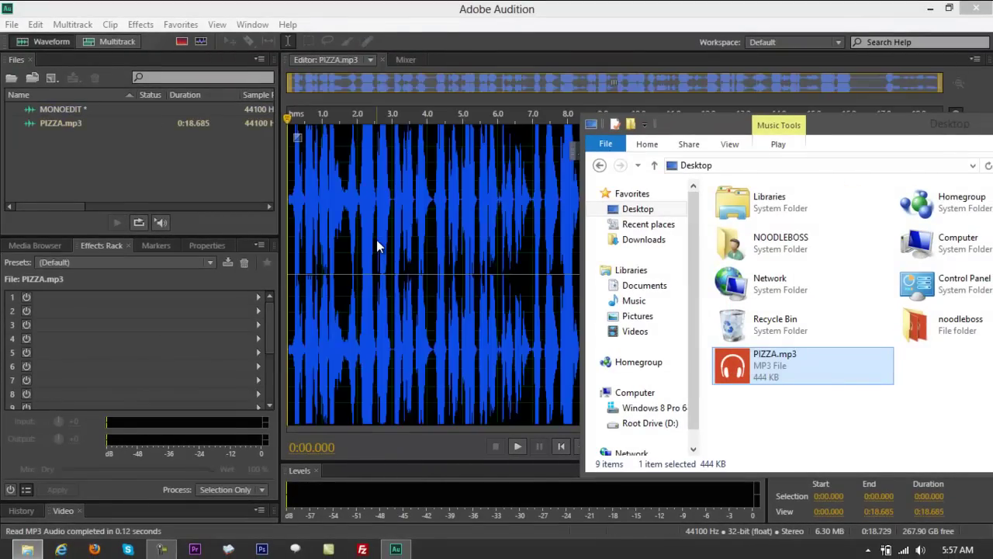
click(377, 240)
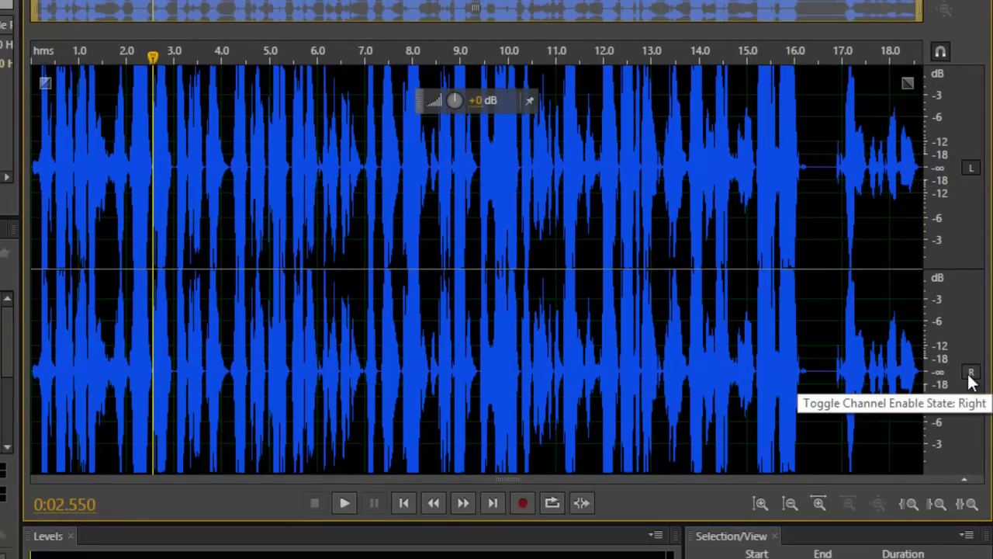
click(614, 332)
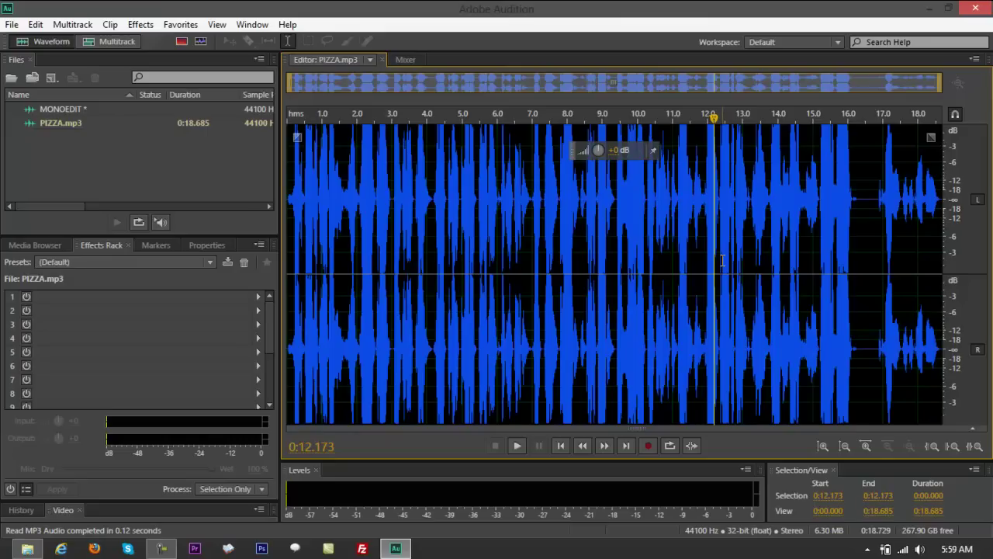
click(977, 201)
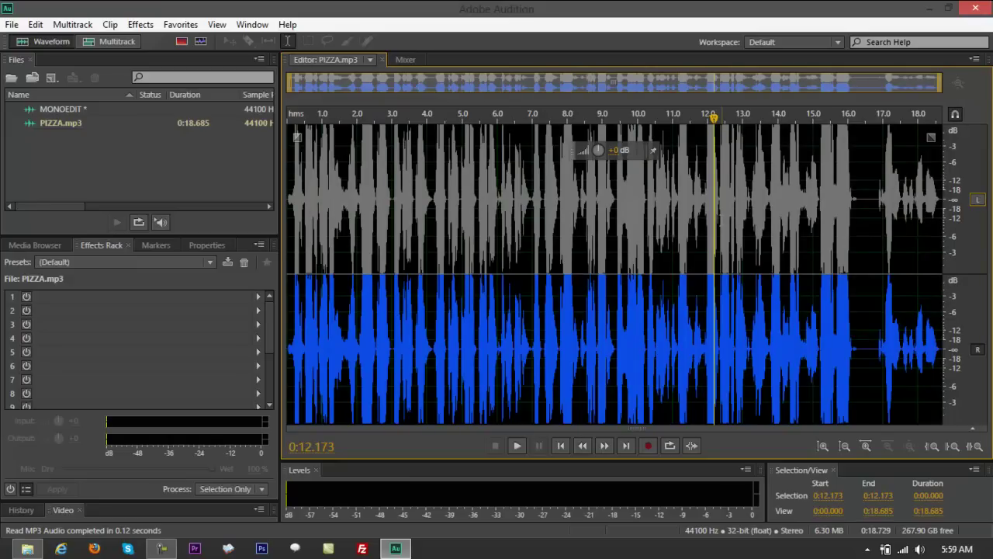
click(427, 242)
key(space)
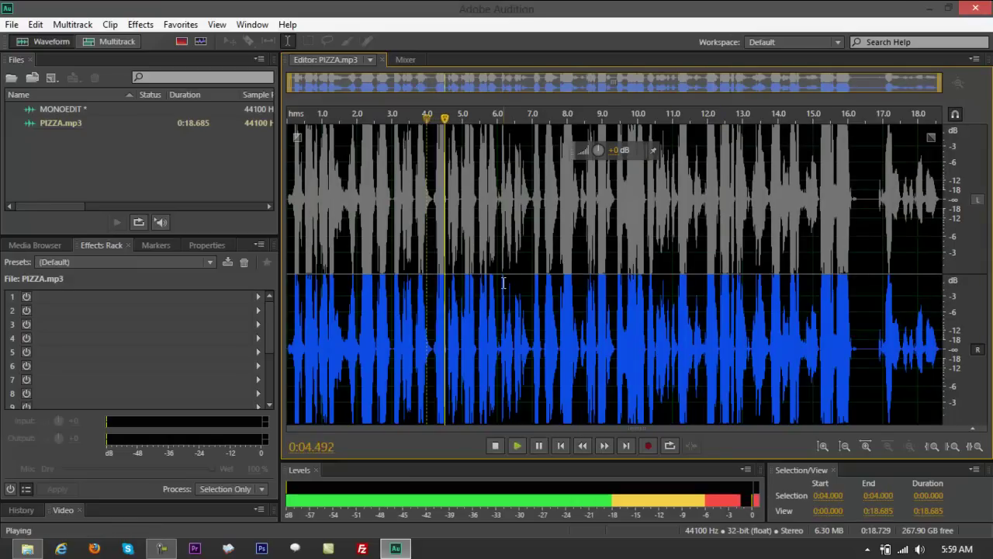
key(space)
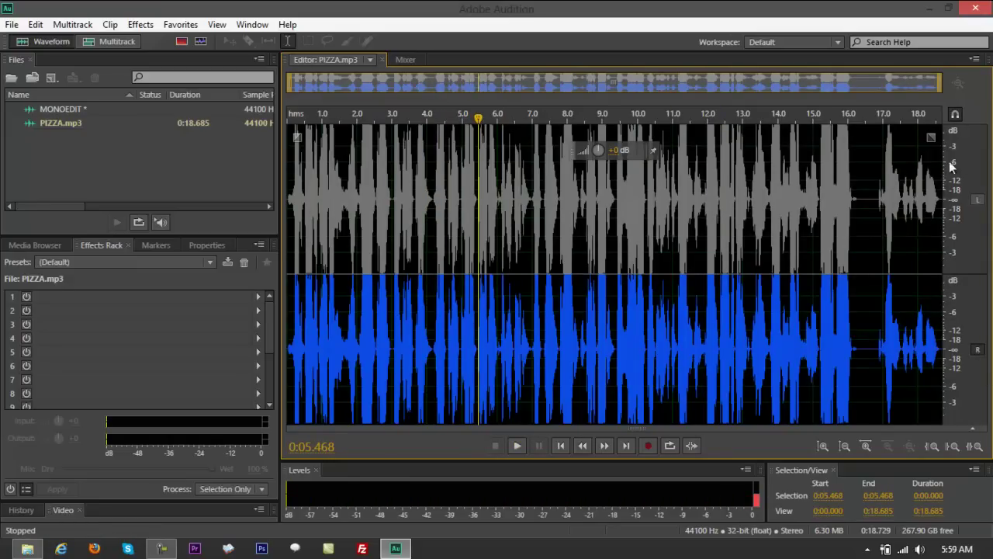
click(978, 200)
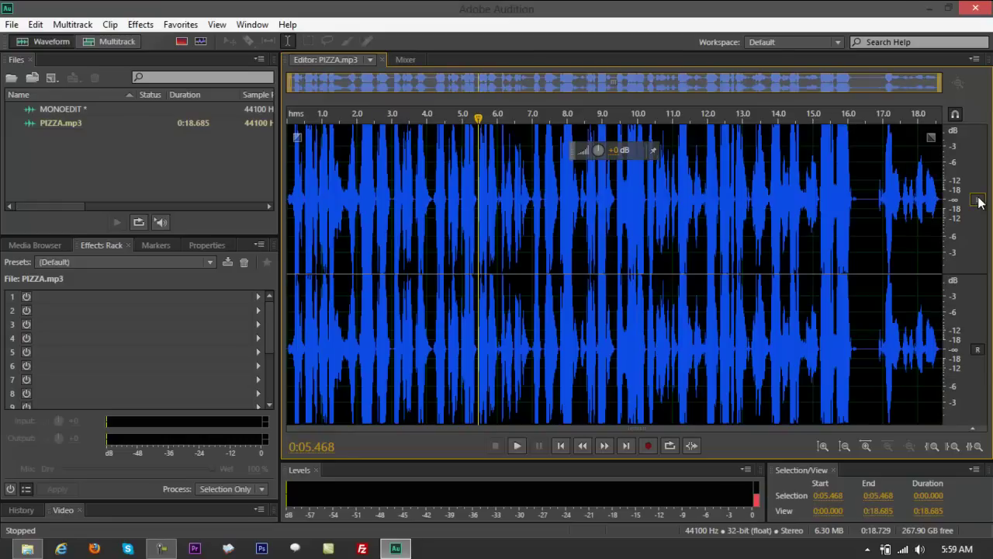
click(978, 349)
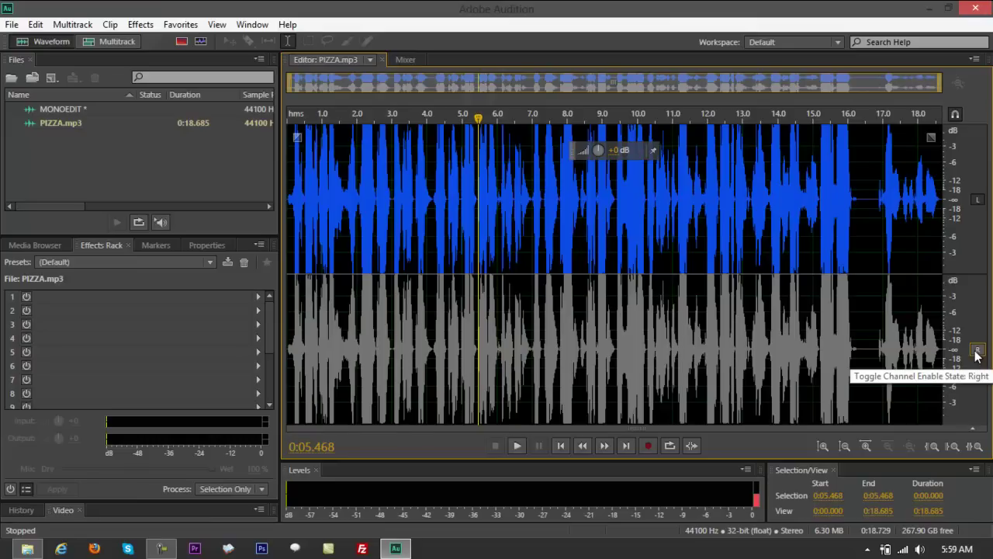
key(space)
key(space)
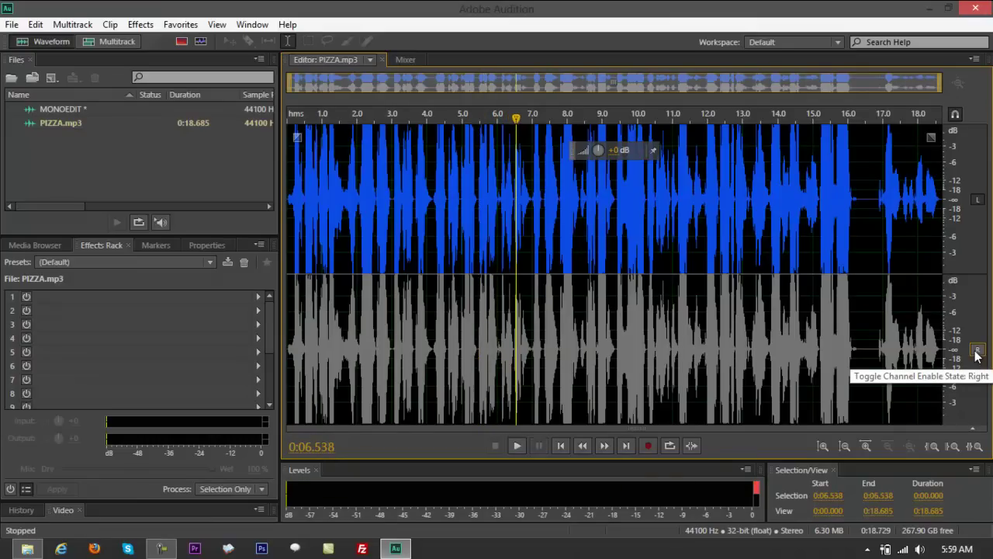
click(939, 207)
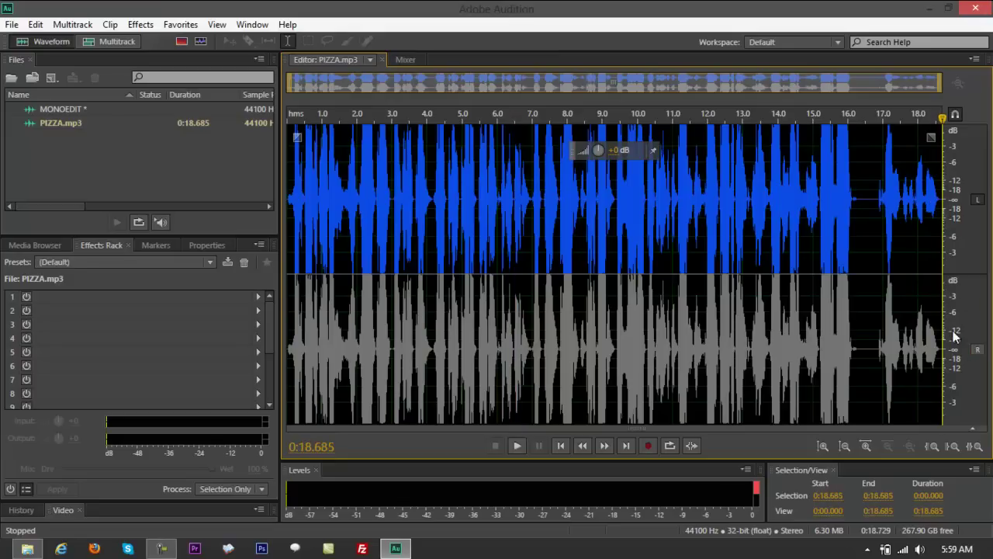
click(977, 350)
click(741, 226)
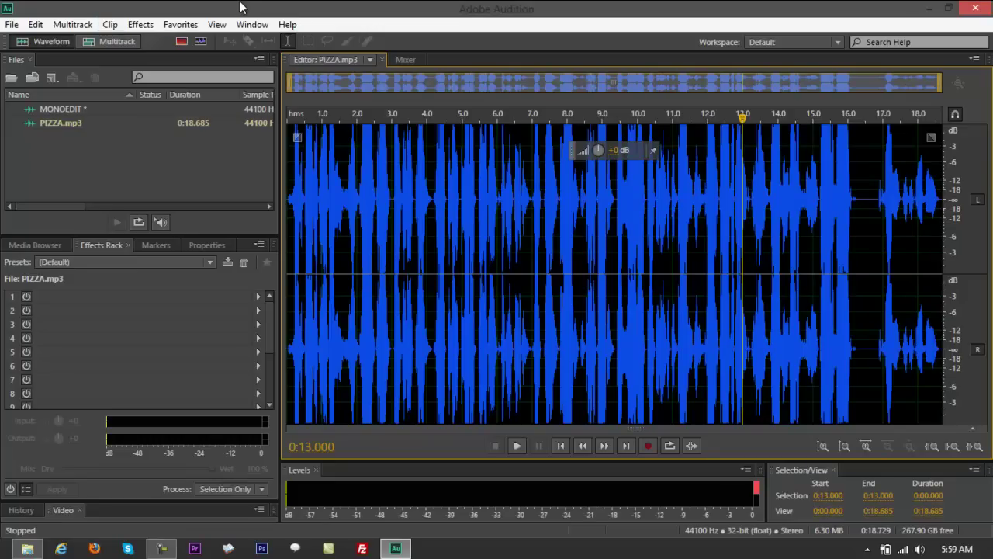
Select the whole PIZZA.mp3 waveform and bring up Edit > Convert Sample Type.
double_click(522, 314)
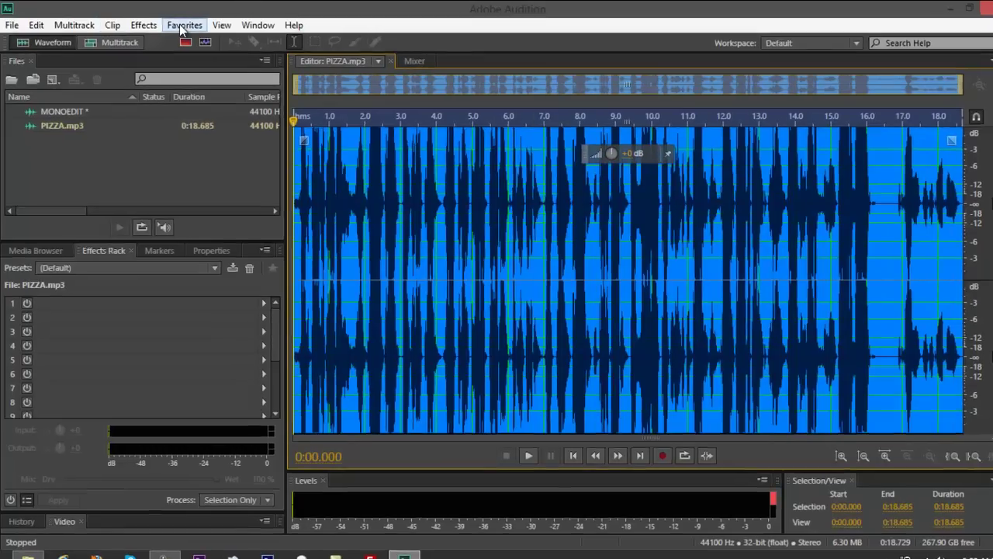
click(184, 25)
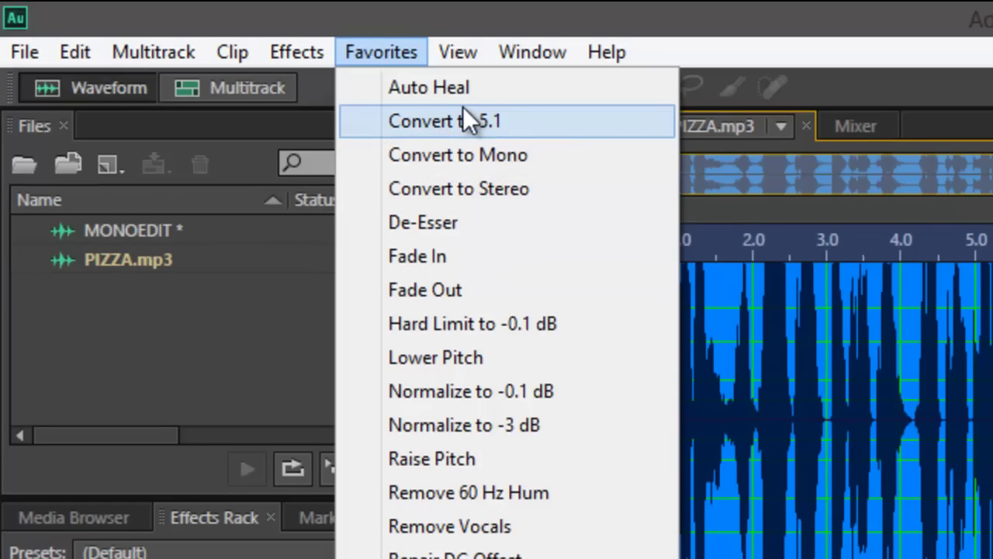
click(413, 39)
click(393, 40)
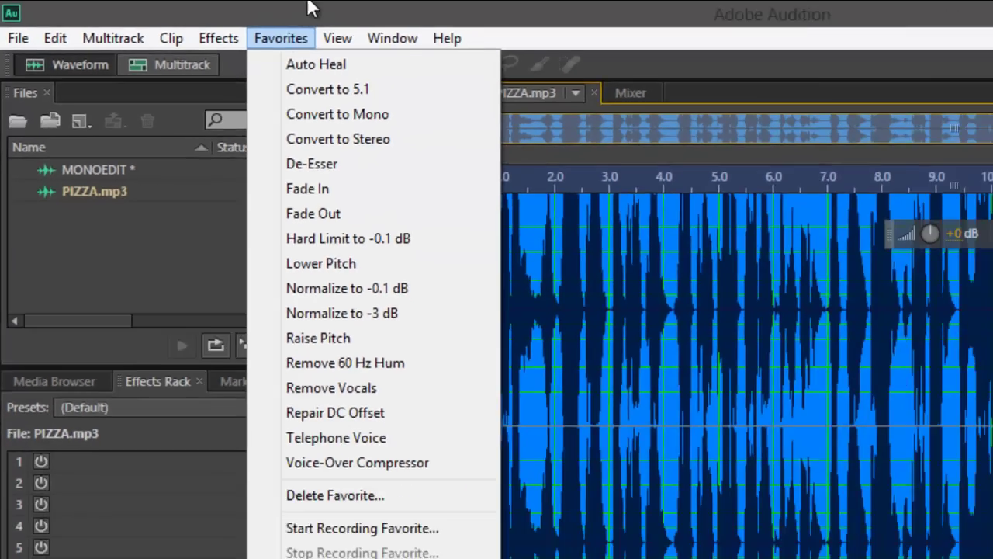
click(393, 43)
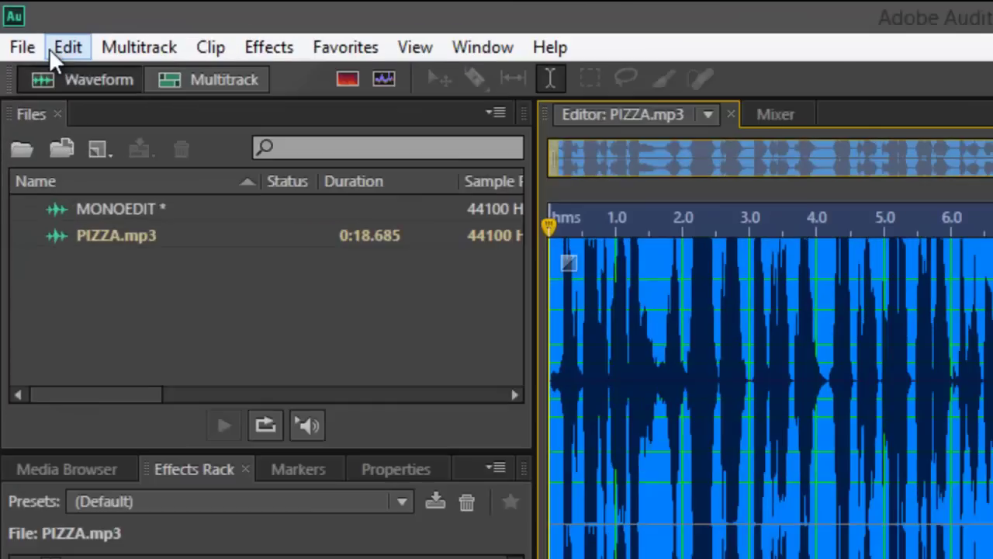
click(68, 47)
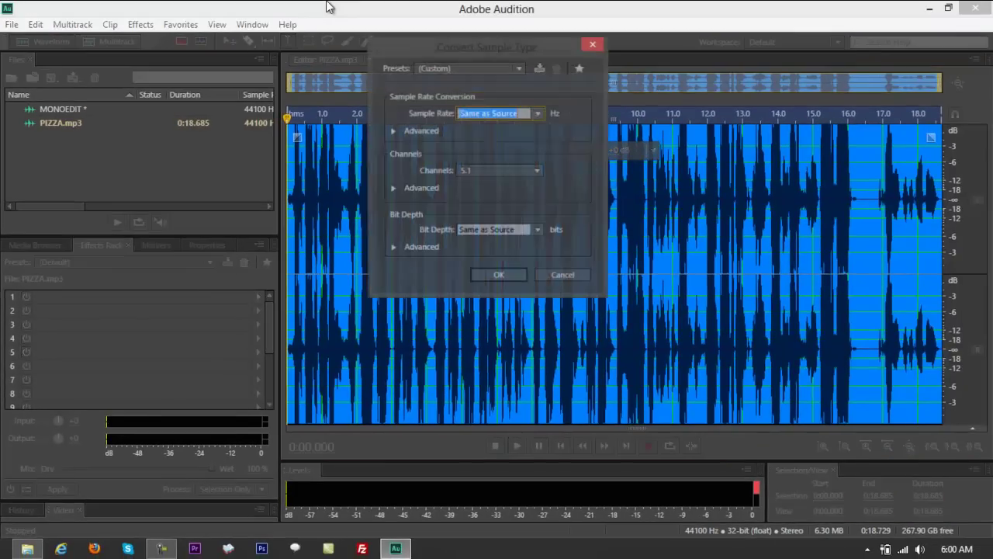
Set Channels to Mono, keeping the source sample rate, with left and right mixed at 50% each.
drag(495, 47, 492, 131)
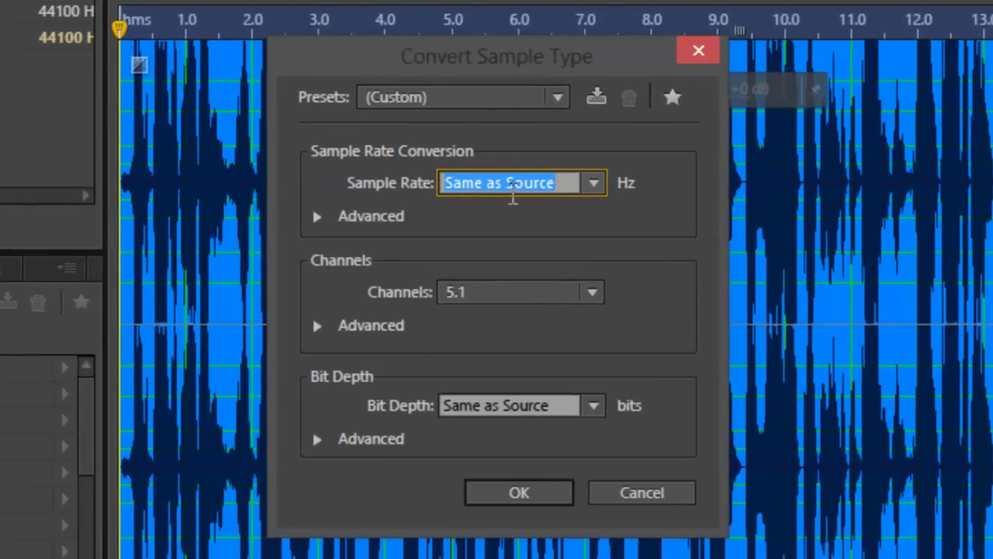
click(591, 187)
click(591, 187)
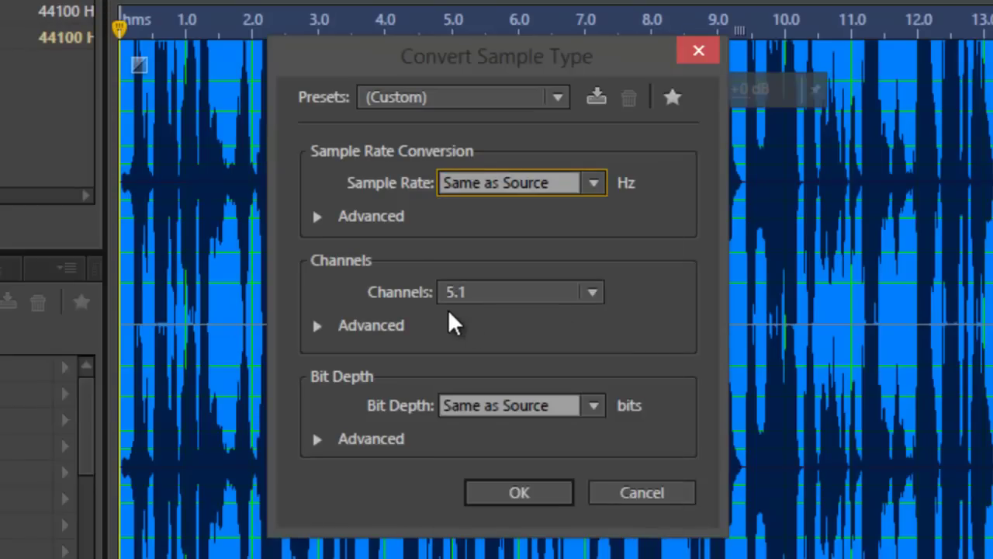
click(593, 292)
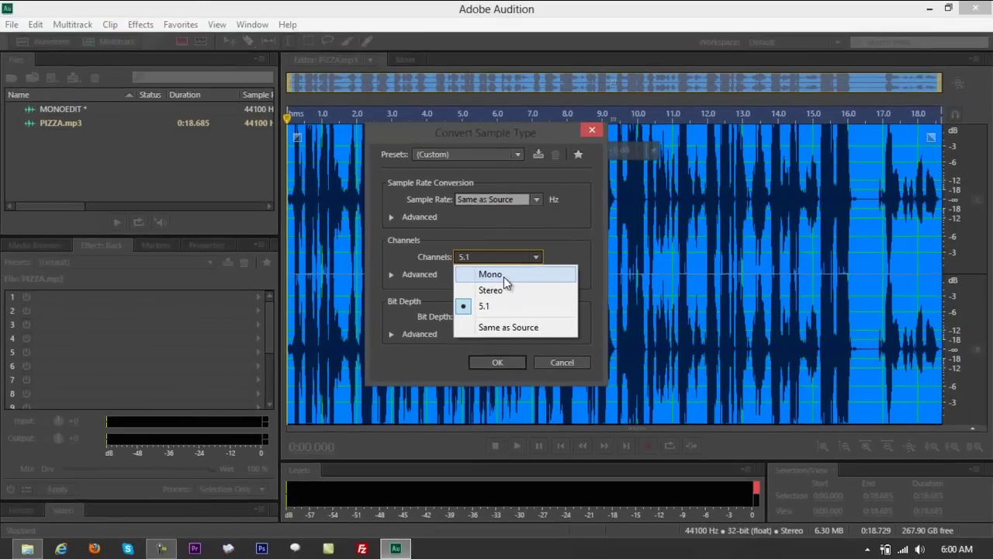
click(503, 276)
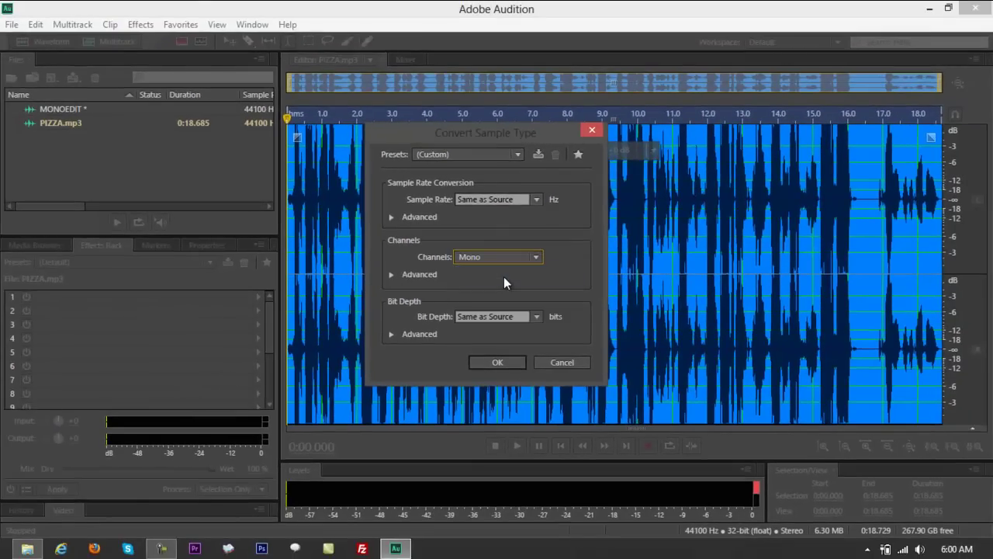
click(391, 274)
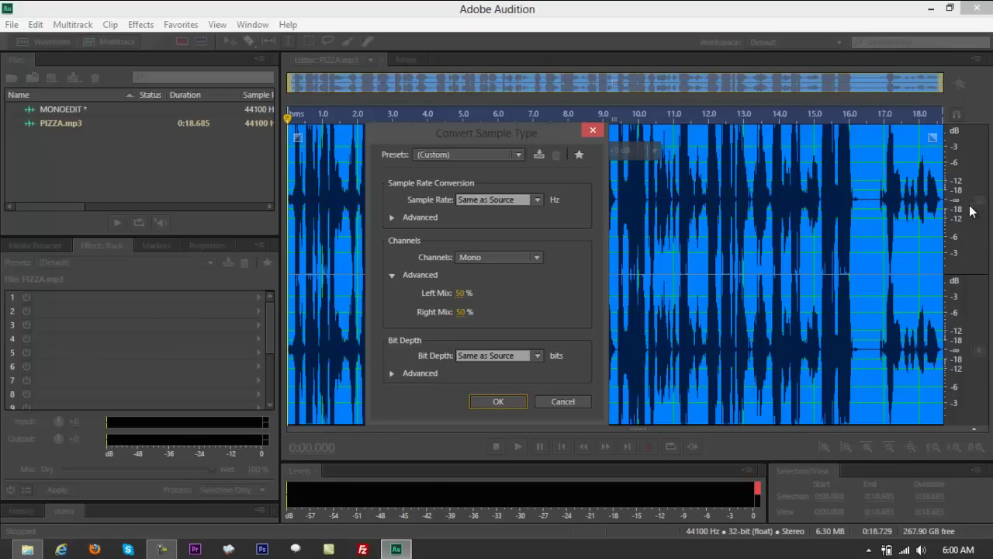
Apply the mono conversion, check the waveform near 9.35 and 3.26 seconds, then select all of it.
click(498, 402)
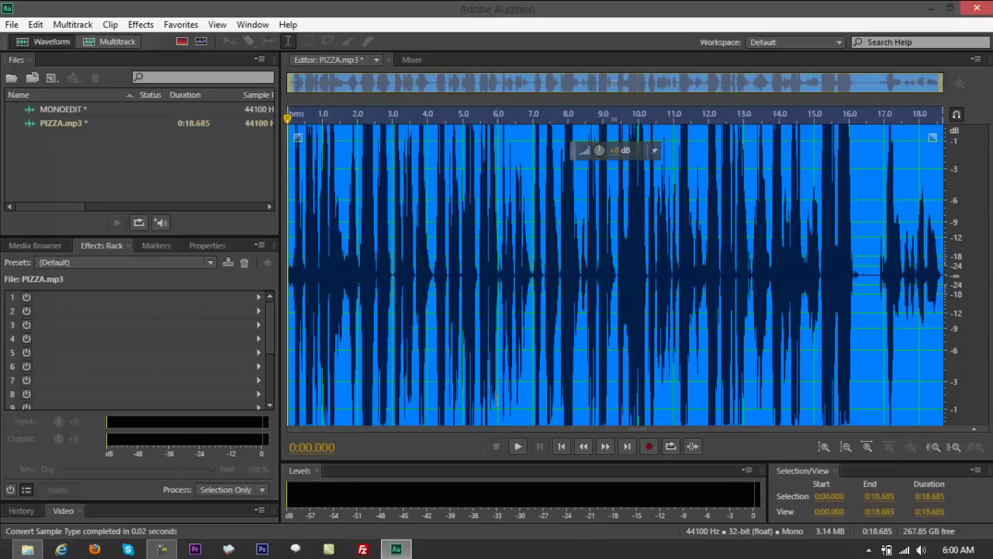
click(616, 298)
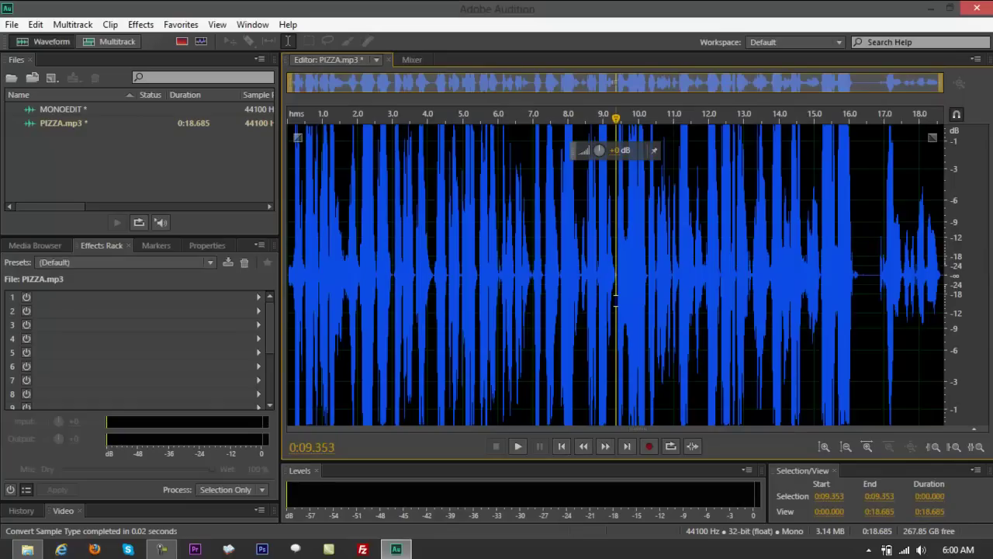
click(402, 284)
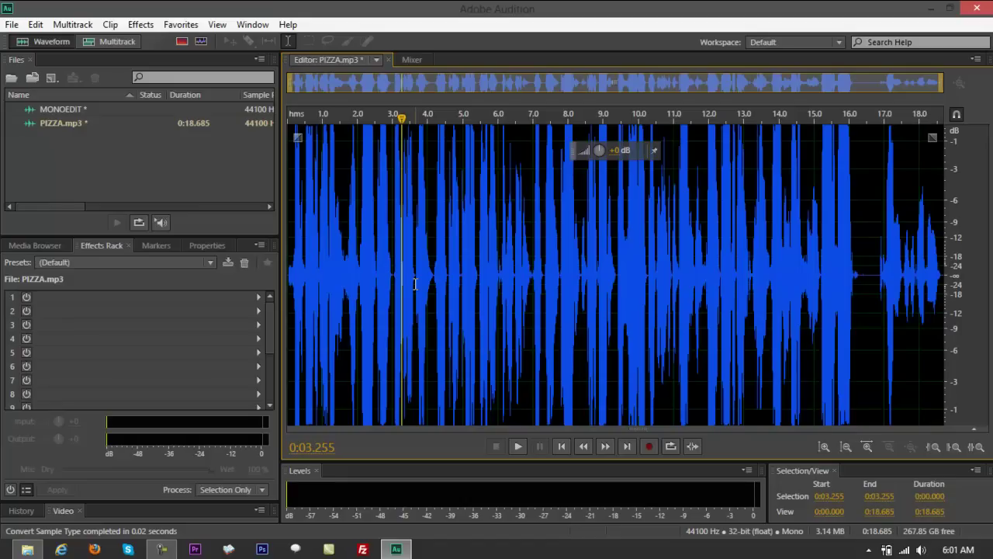
key(ctrl+a)
Save the selection to the Desktop as PIZZA_01-mono--001.mp3 (192 Kbps CBR MP3) and play it back.
right_click(536, 203)
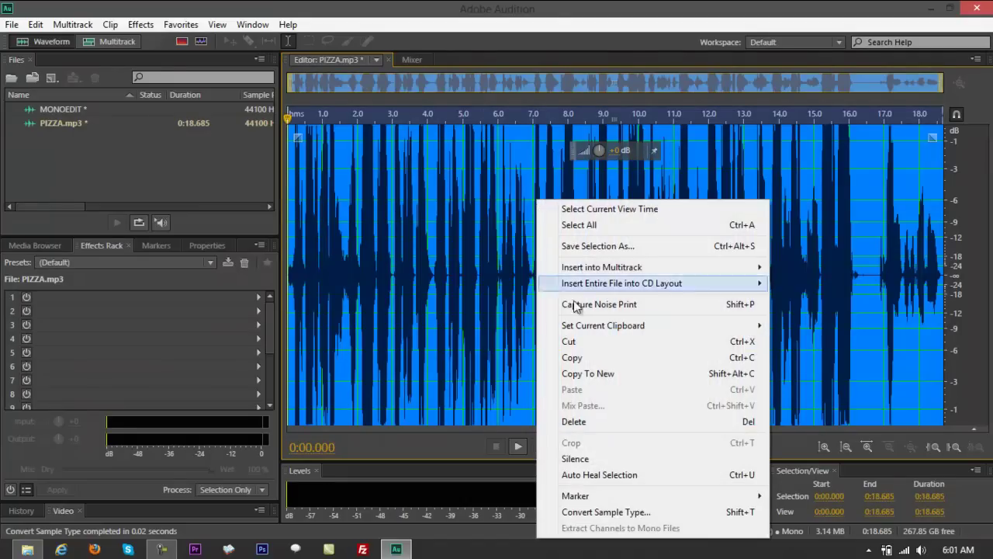
click(603, 246)
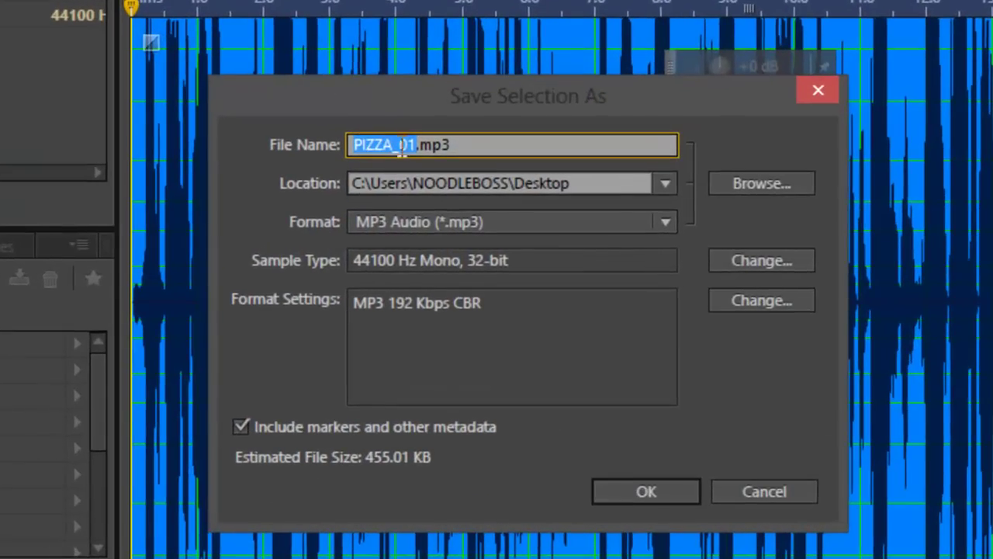
click(419, 155)
text(-mono)
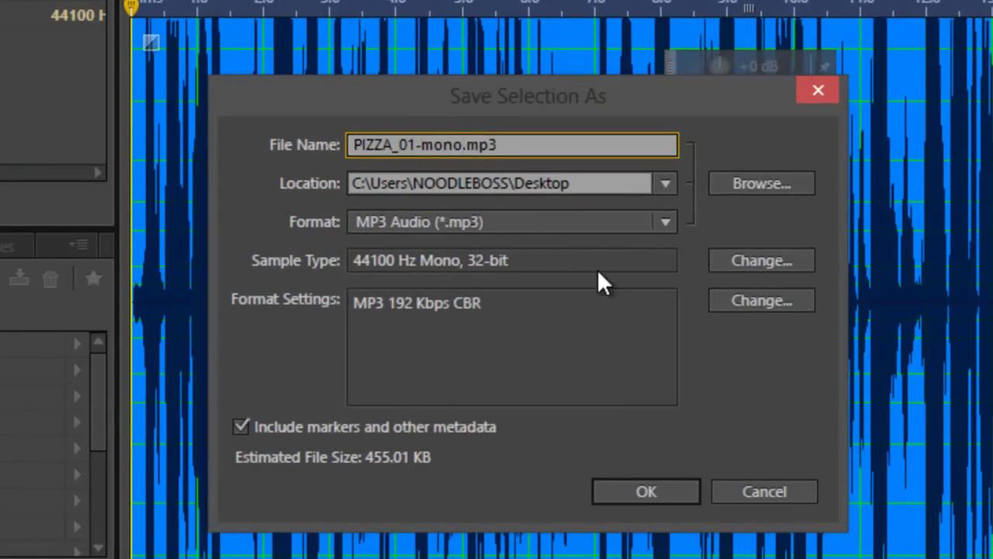
text(--001)
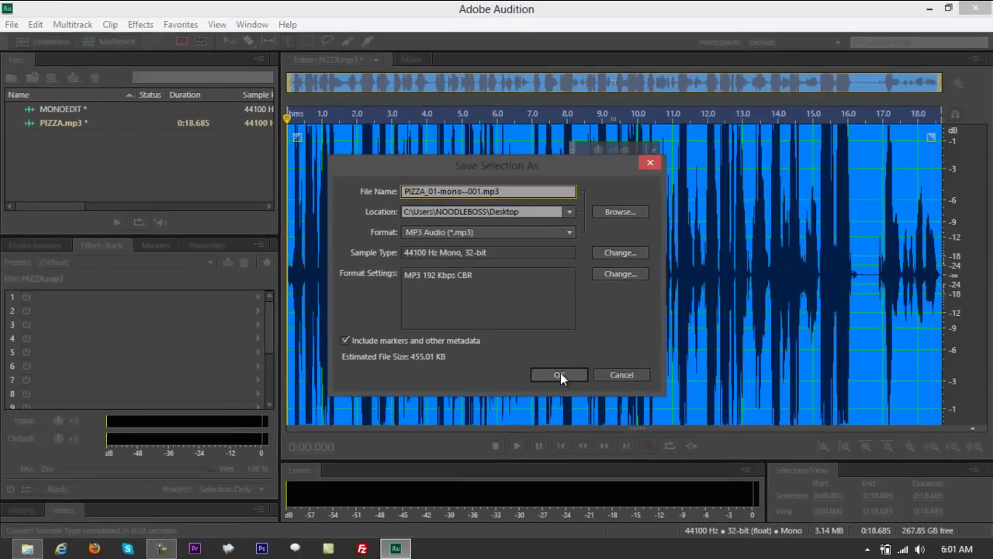
click(647, 491)
key(space)
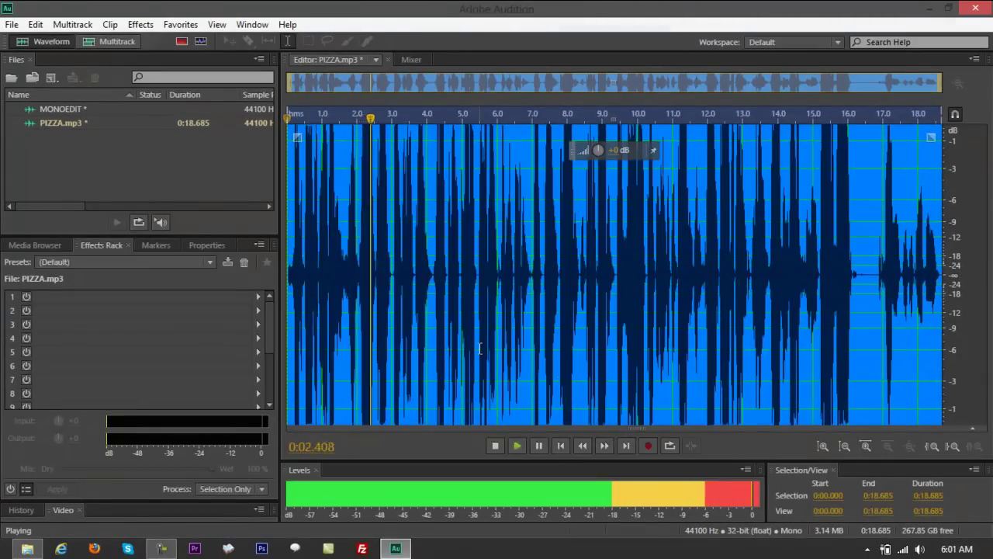
Stop the mono audio's playback after its opening seconds.
key(space)
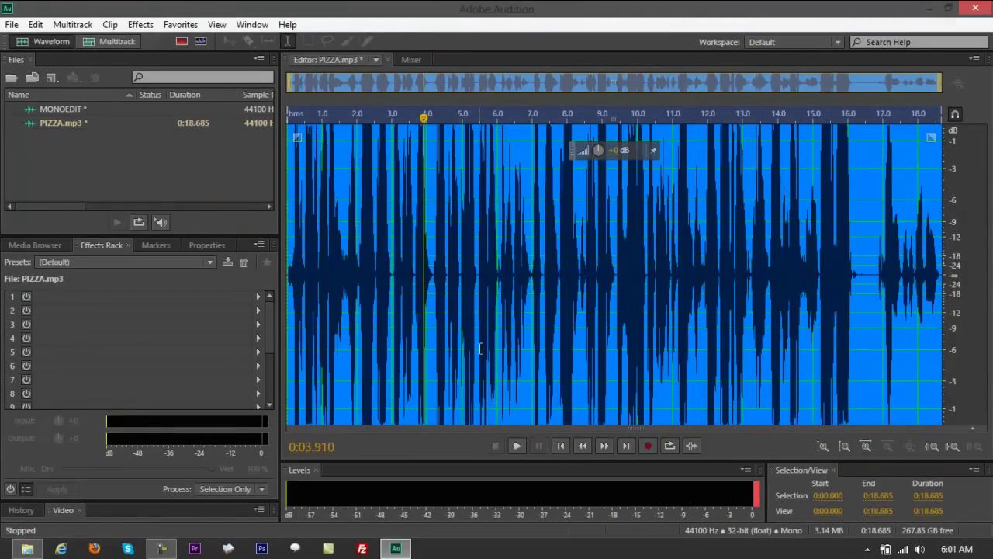